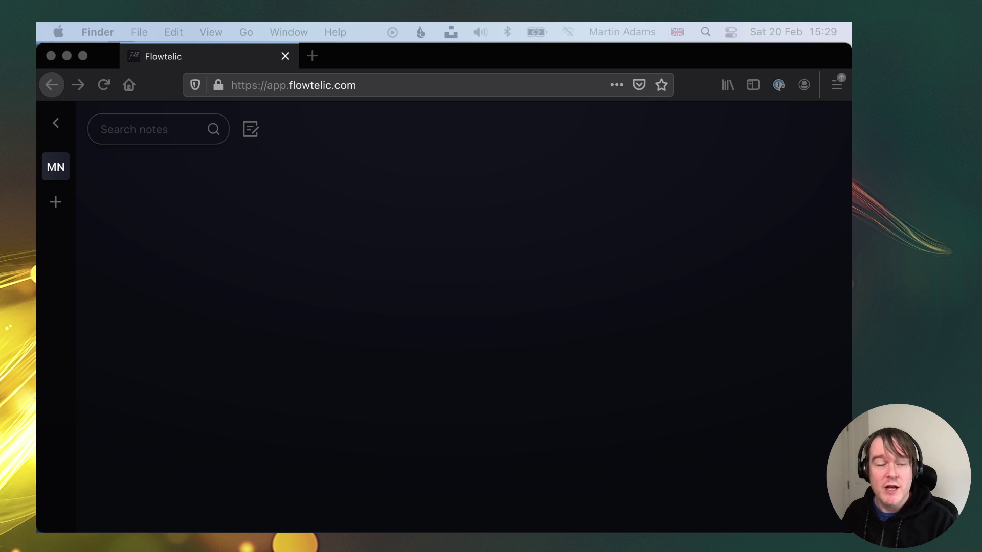
left_click(354, 386)
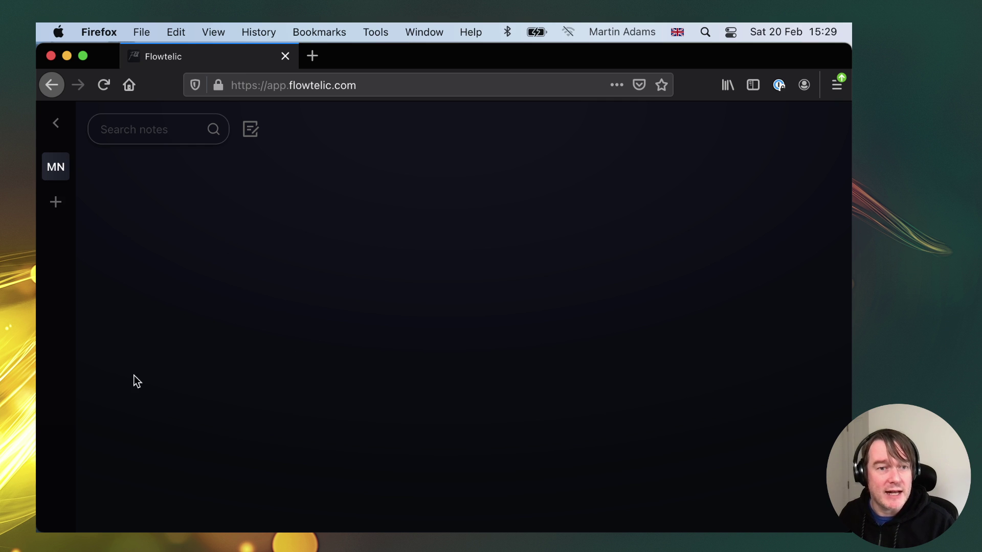
right_click(59, 170)
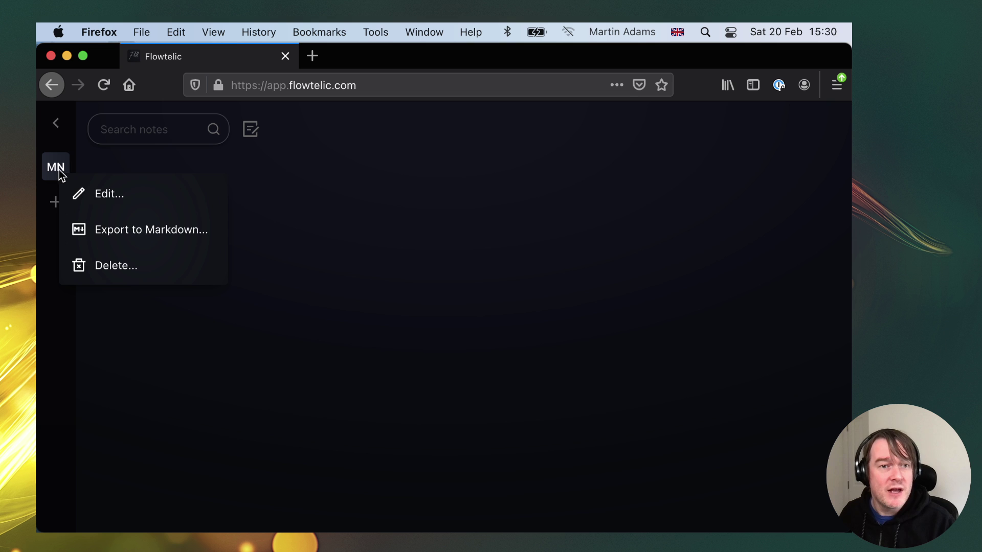
left_click(142, 231)
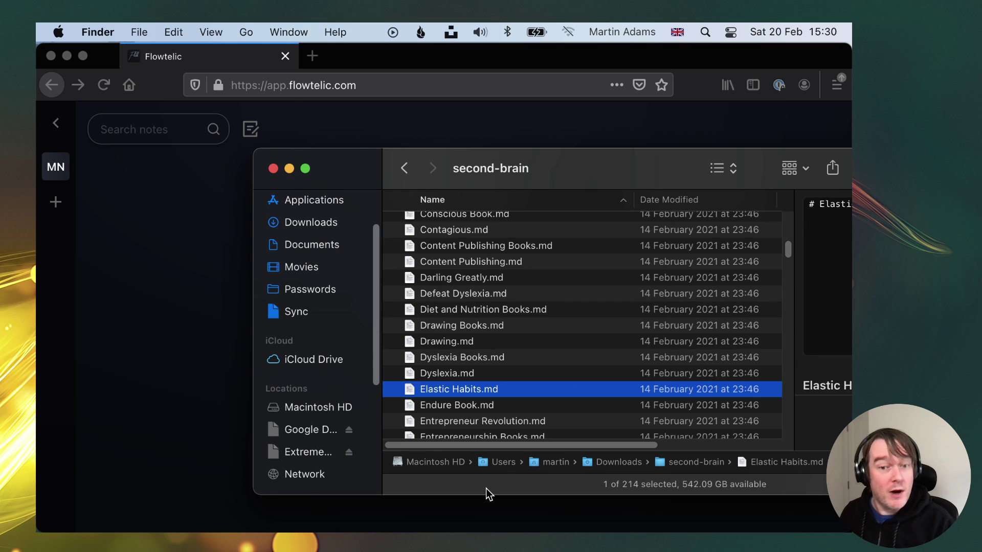
- Switch to Finder, import all Markdown files from the second-brain folder into the empty Flowtelic notebook, and close the import report
left_click(472, 358)
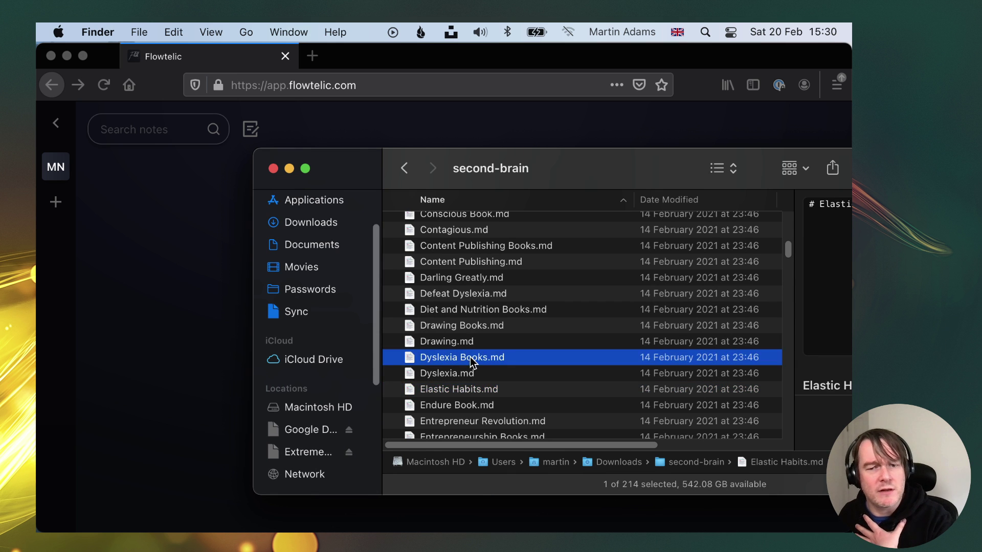
scroll(469, 417, "down", 5)
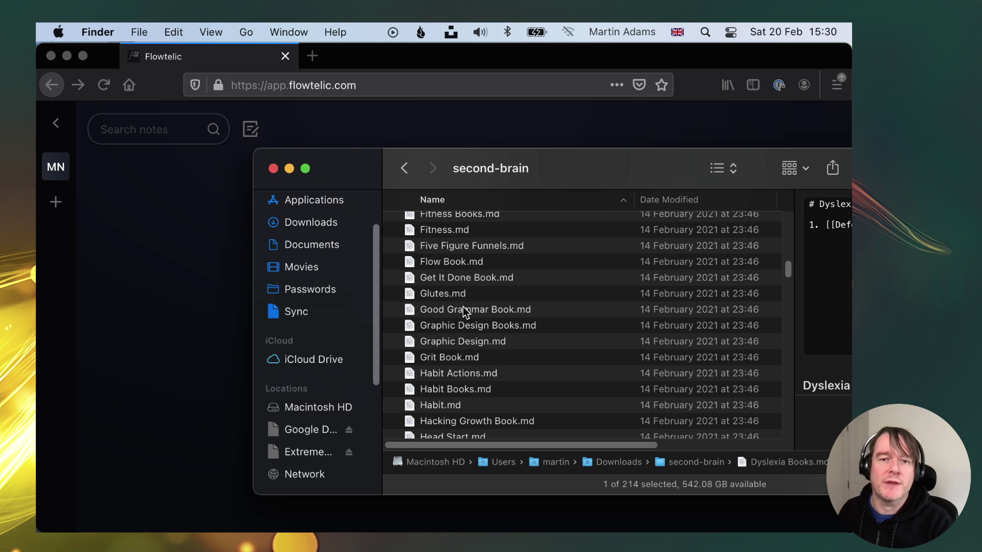
left_click(462, 279)
key("super+a")
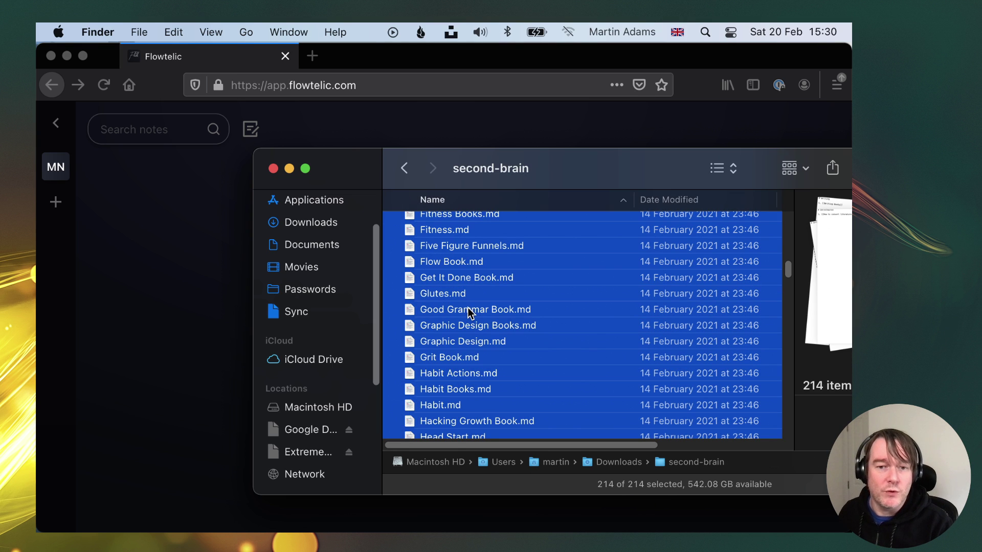
left_click_drag(467, 311, 164, 220)
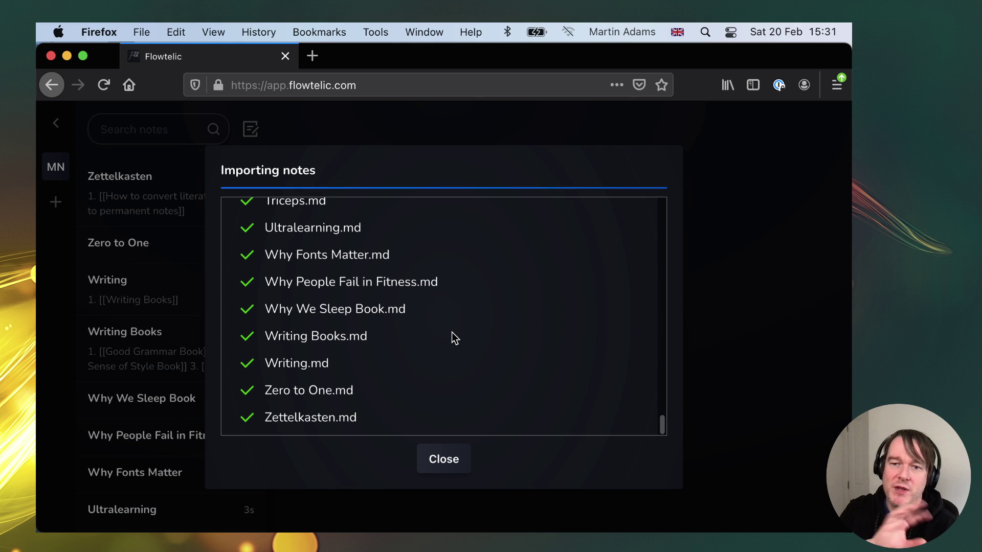
left_click(444, 459)
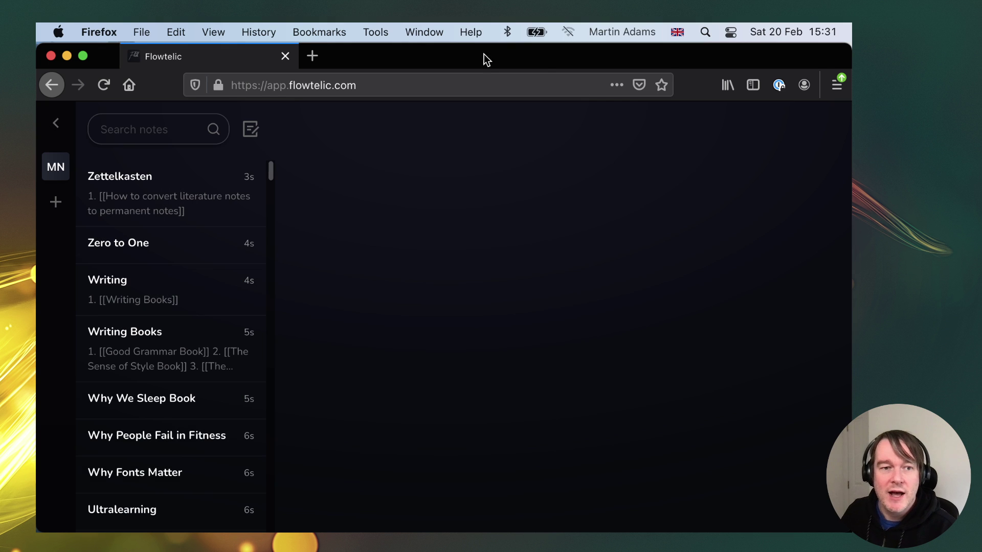
- Open the Zettelkasten note and follow its link to read through "How to convert literature notes to permanent notes"
left_click(137, 199)
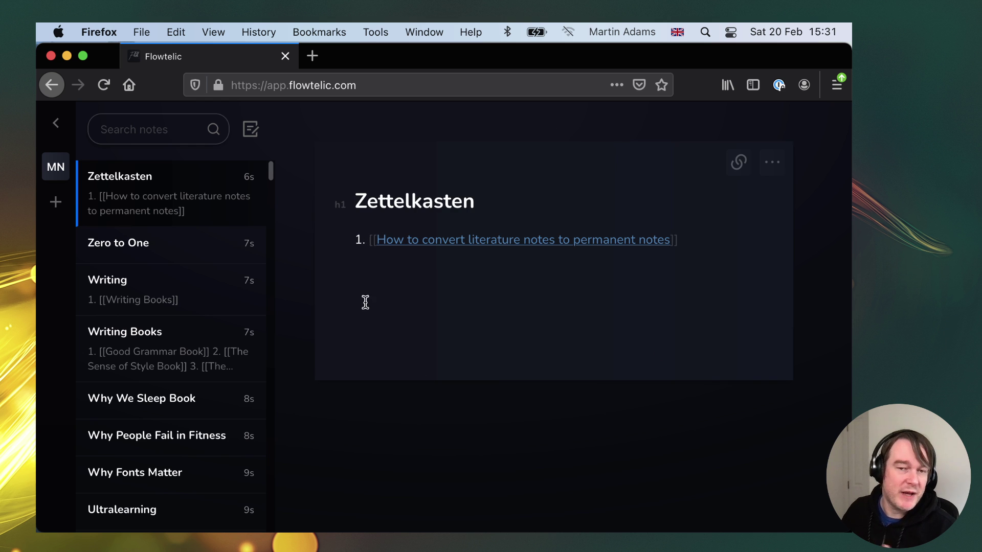
left_click(498, 249)
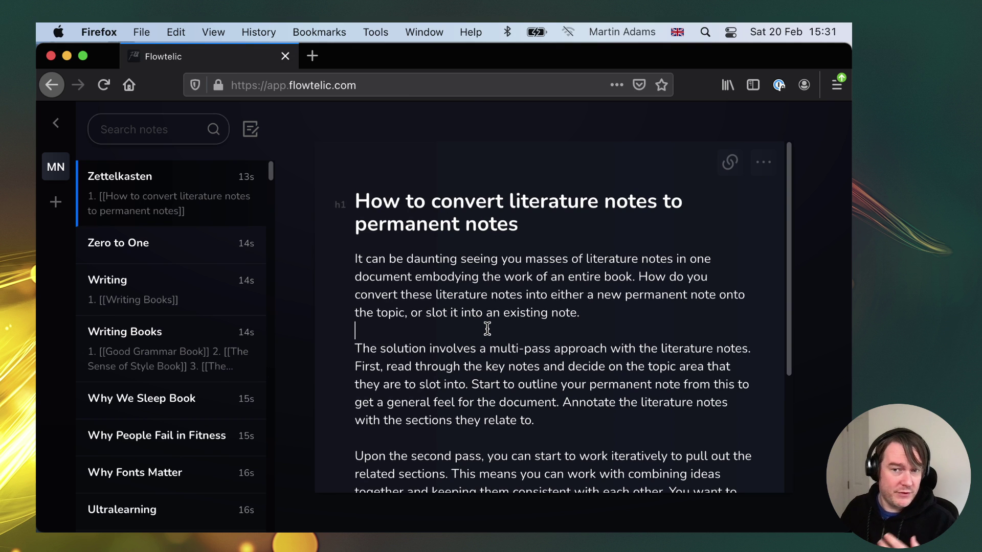
scroll(481, 318, "down", 3)
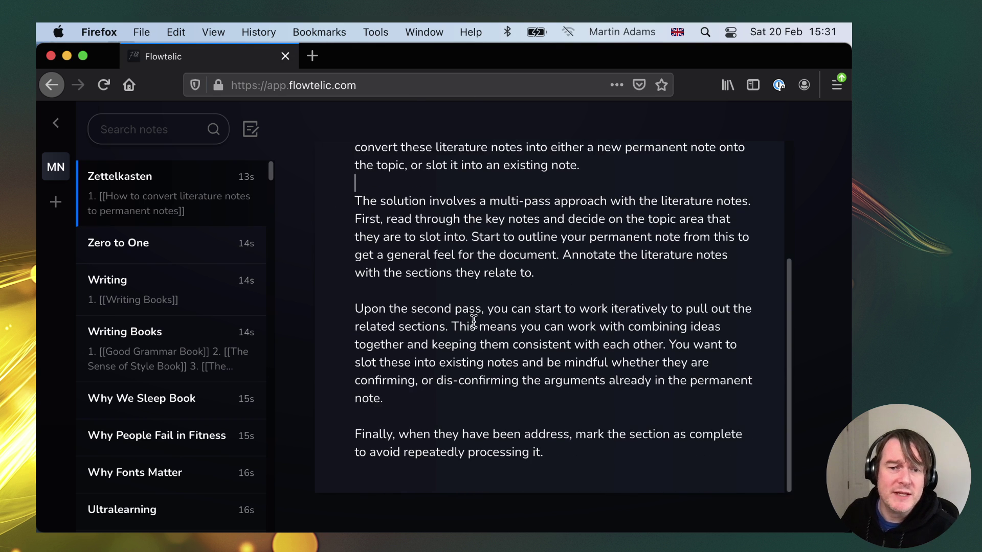
scroll(471, 320, "up", 3)
- Search the notes for "para" and open the note titled The PARA Method
left_click(166, 127)
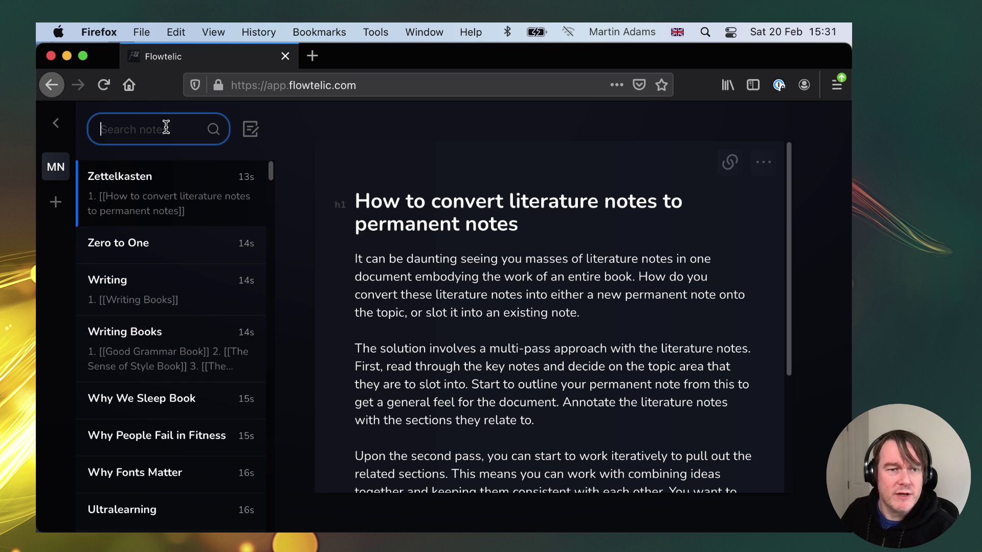
type("para")
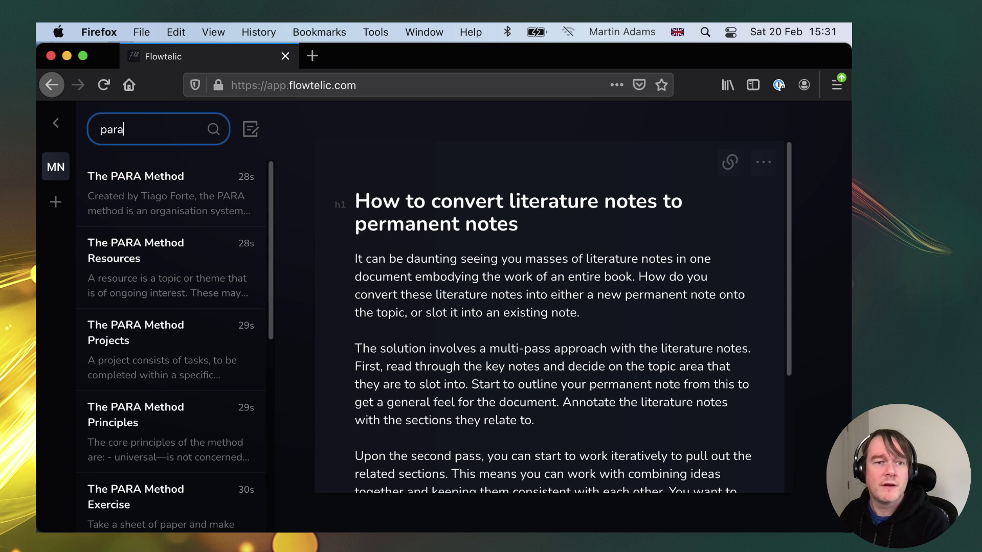
left_click(146, 201)
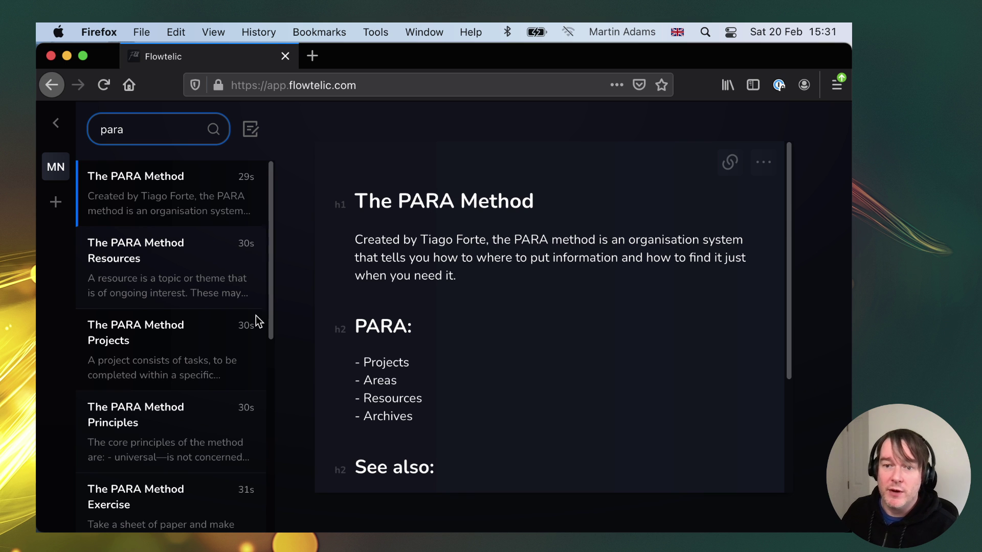
left_click(468, 395)
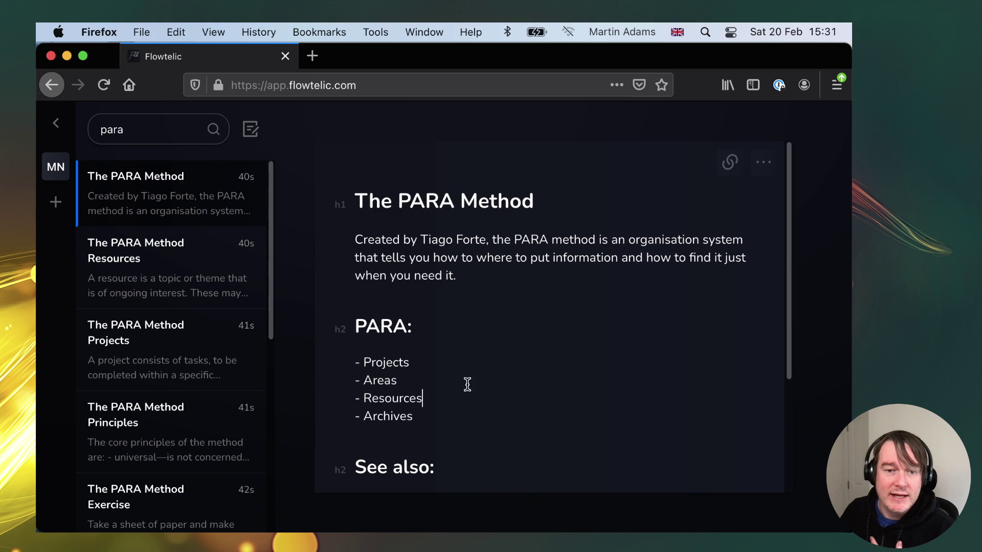
- Follow the See also link to The PARA Method Projects, and return to The PARA Method through the note's backlinks
scroll(451, 359, "down", 3)
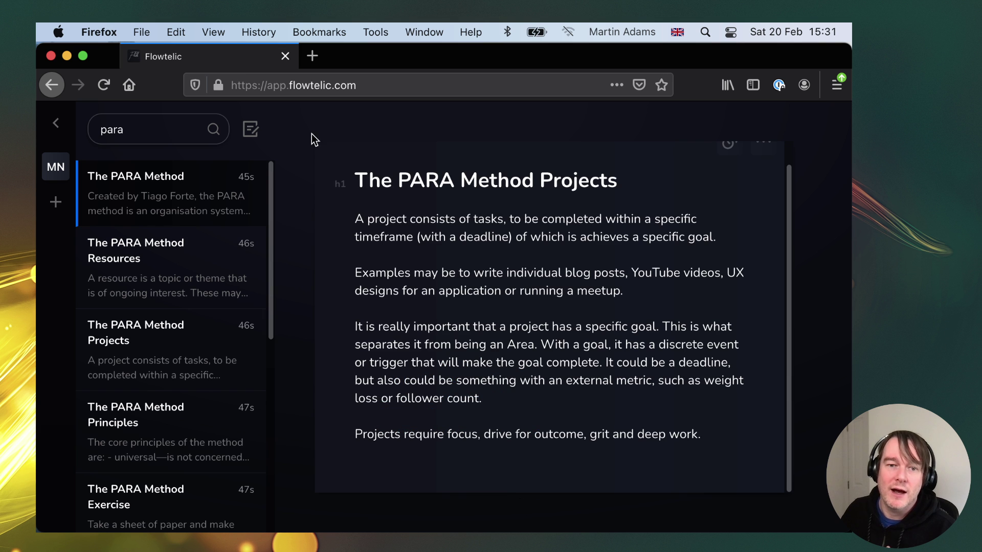
scroll(741, 174, "up", 1)
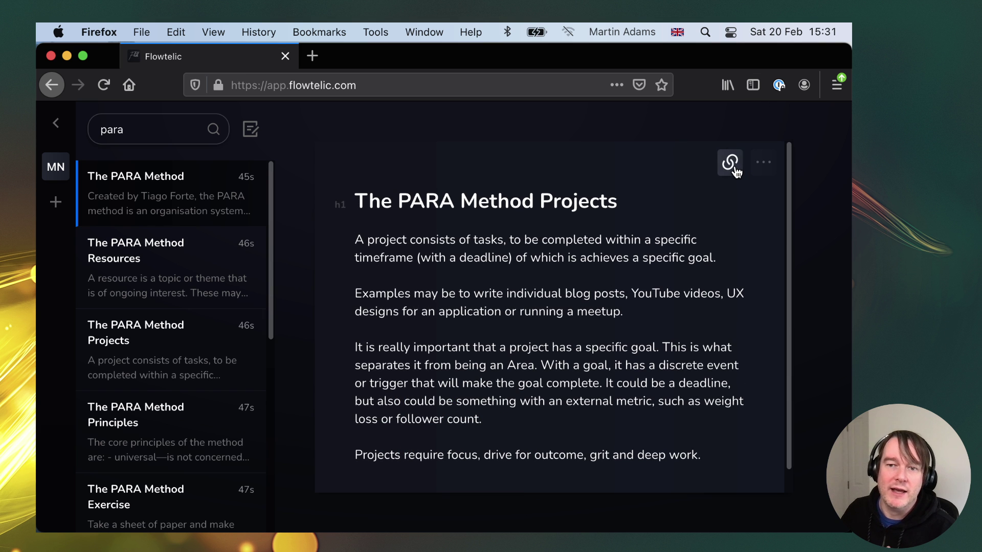
left_click(730, 162)
left_click(730, 201)
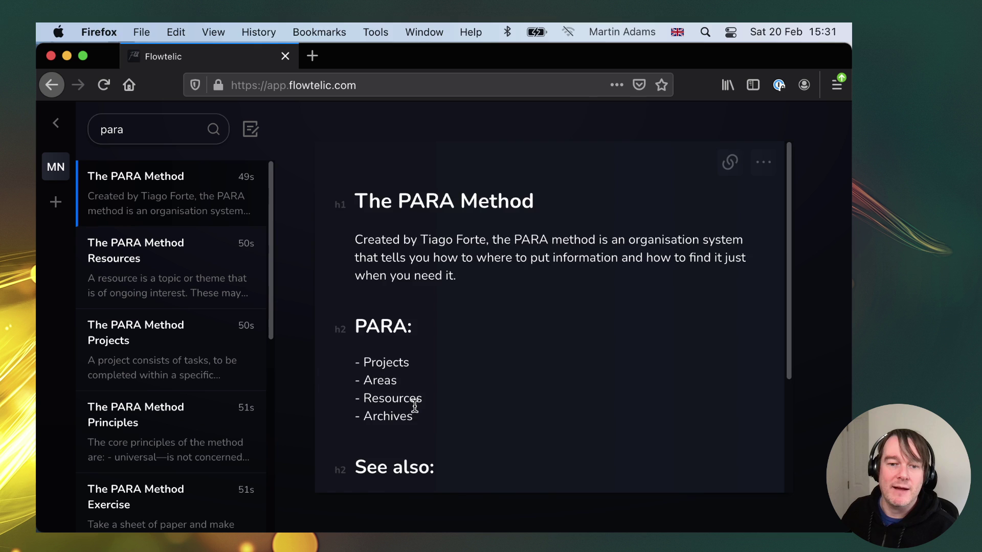
- Open The PARA Method Exercise from the See also list and read through the note
scroll(412, 401, "down", 3)
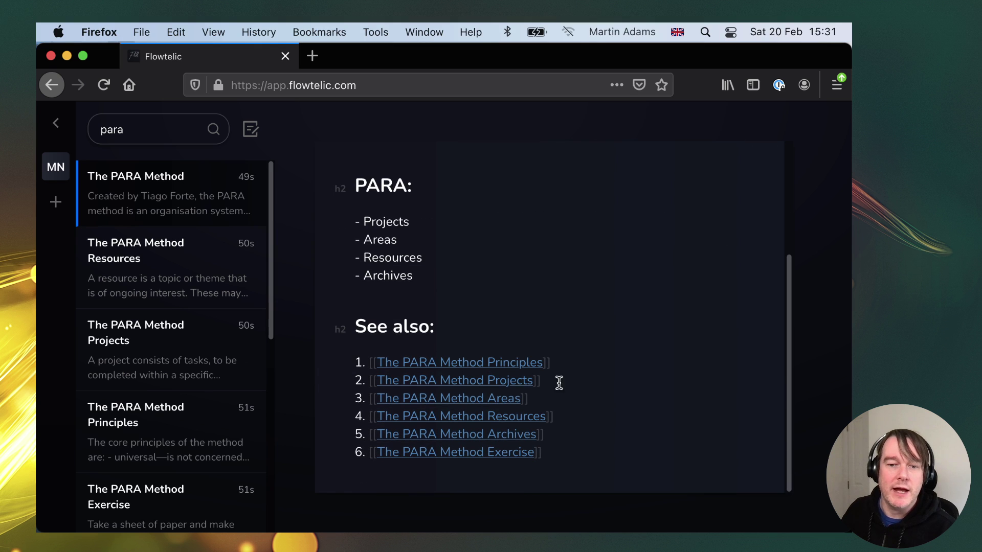
left_click(500, 453)
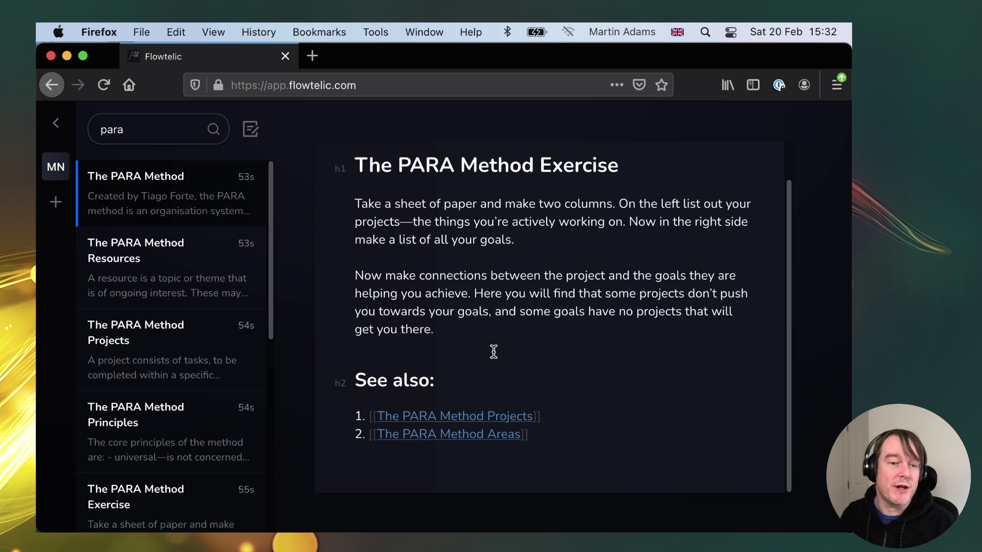
scroll(177, 322, "down", 3)
scroll(177, 321, "up", 3)
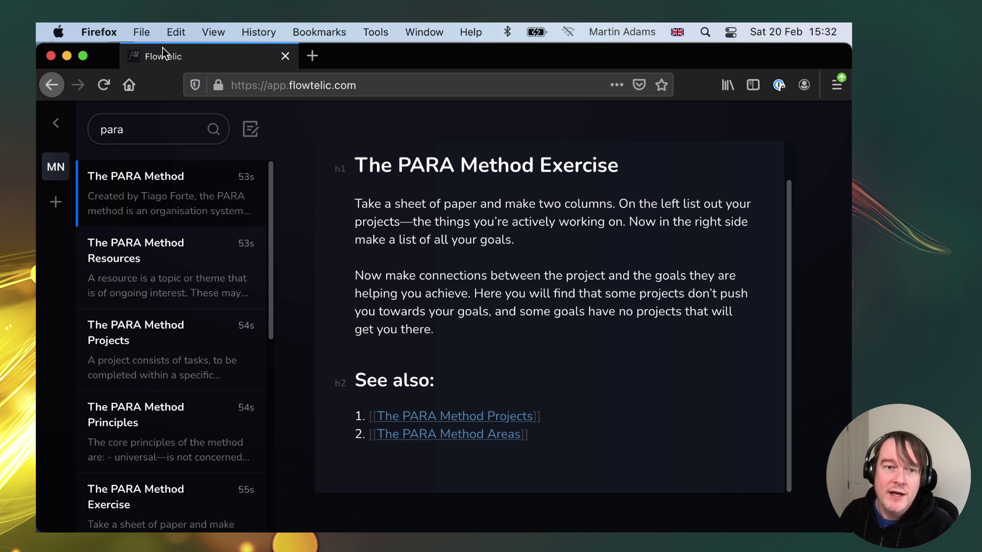
- Clear the note search to list all notes, and follow the exercise note's link to The PARA Method Projects
left_click(173, 130)
key("super+a")
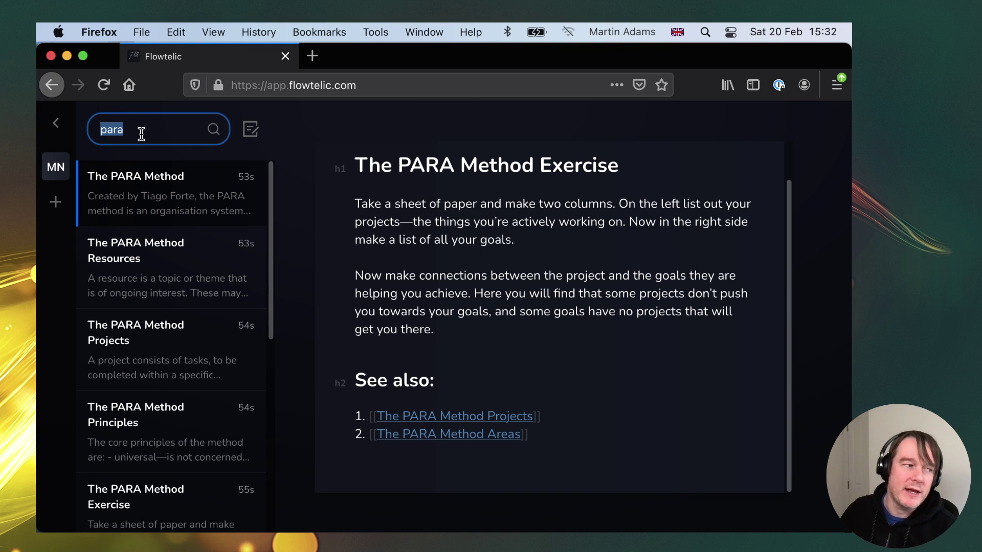
key("BackSpace")
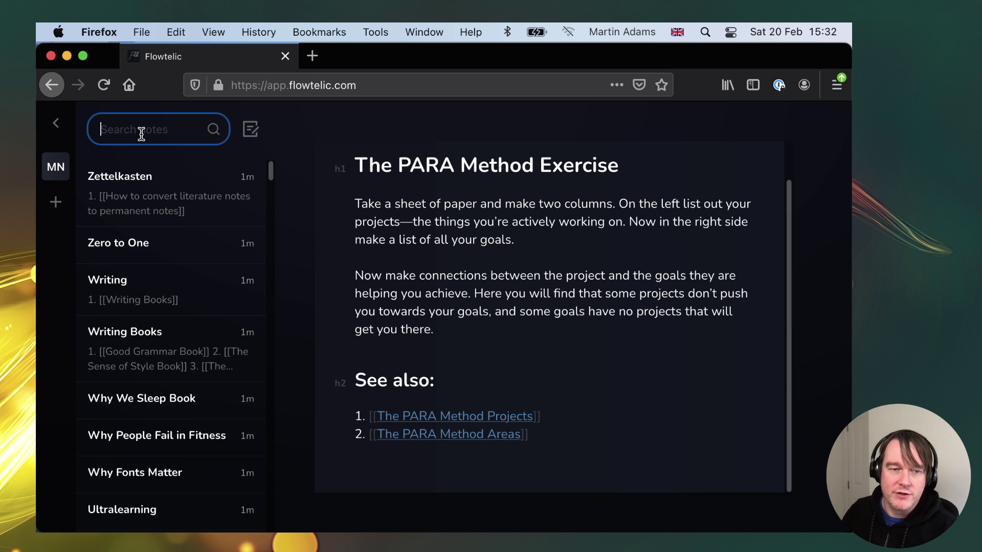
left_click_drag(270, 172, 280, 142)
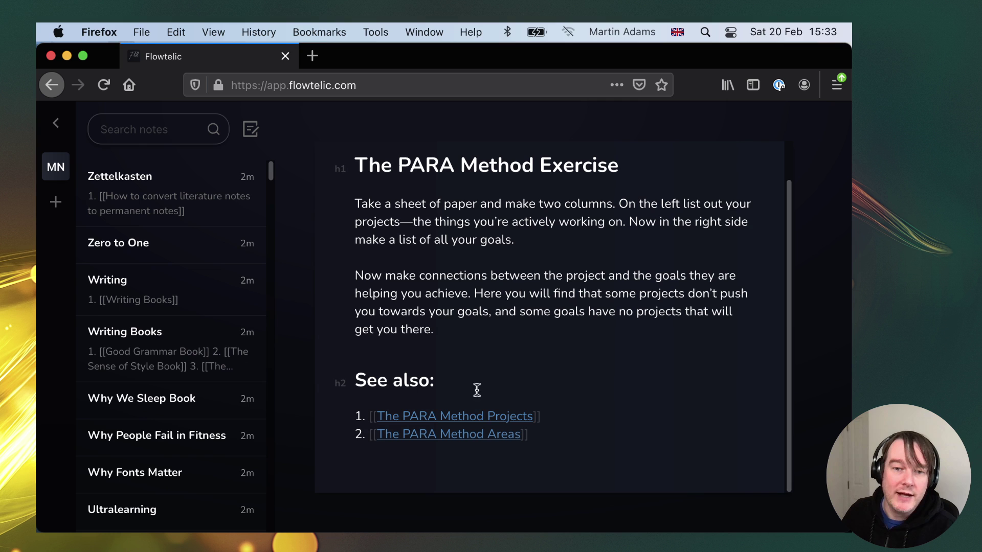
left_click(483, 416)
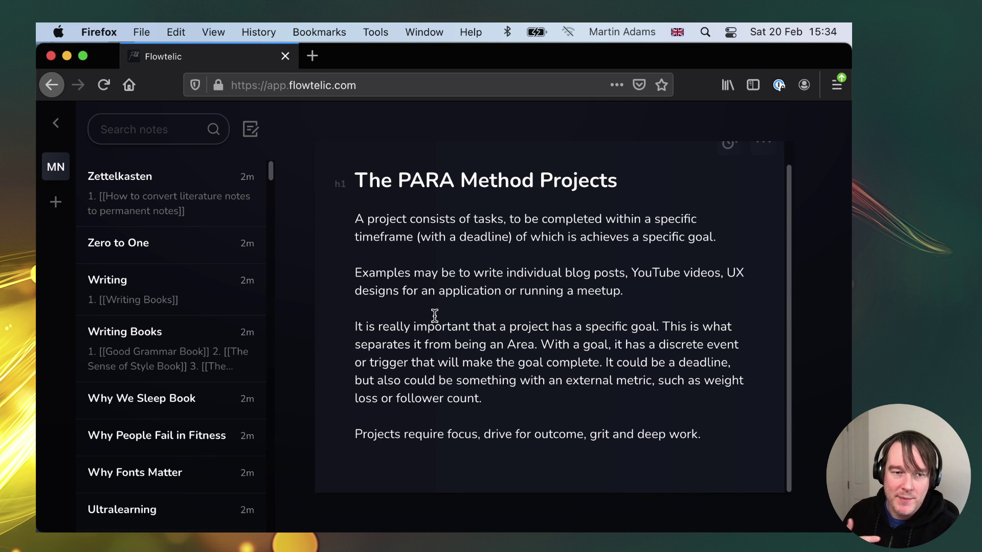
mouse_move(272, 167)
left_mouse_down()
mouse_move(265, 524)
mouse_move(267, 160)
left_mouse_up()
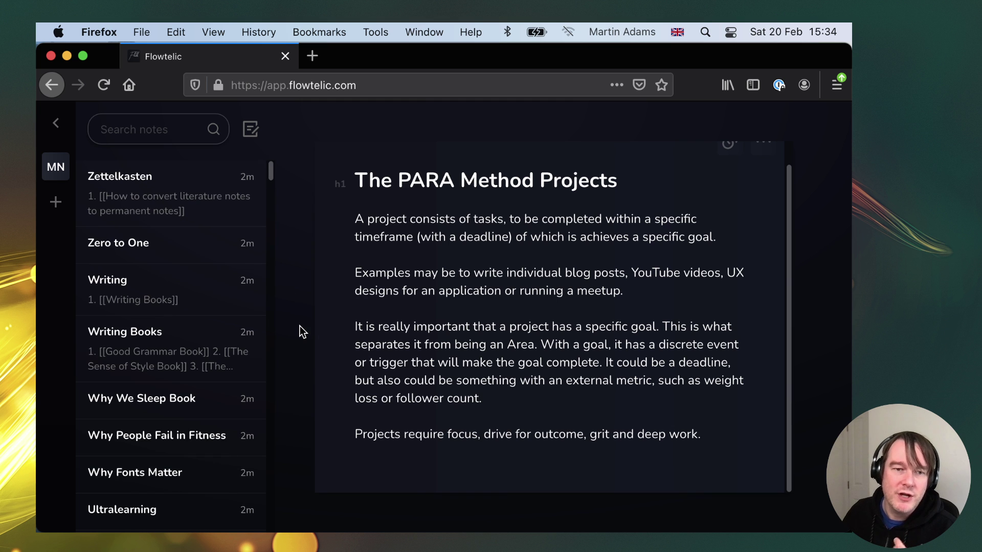